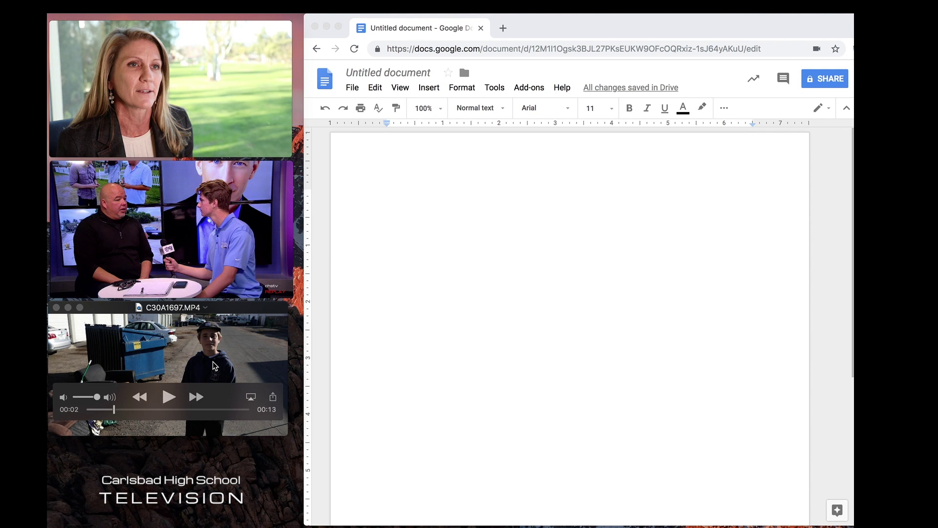
- Turn on voice typing from the Tools menu
{"action": "key", "text": "space"}
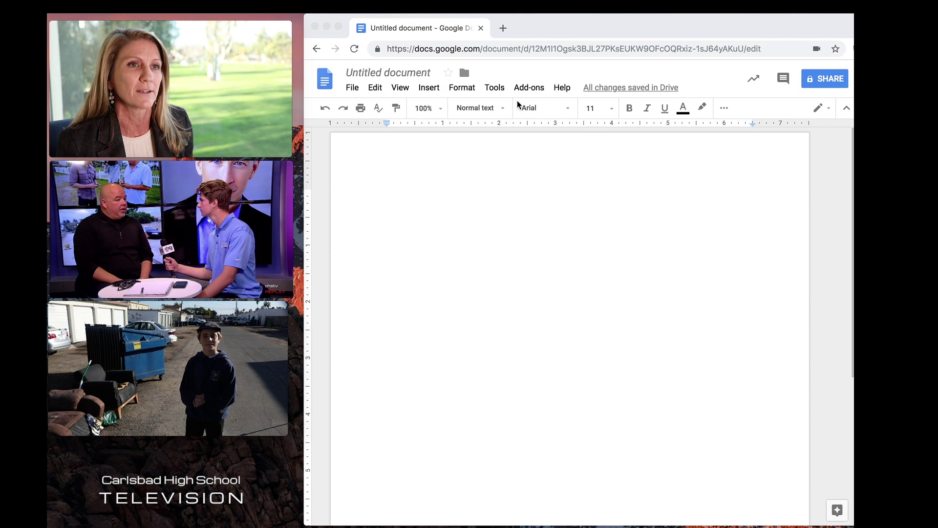
{"action": "left_click", "coordinate": [500, 87]}
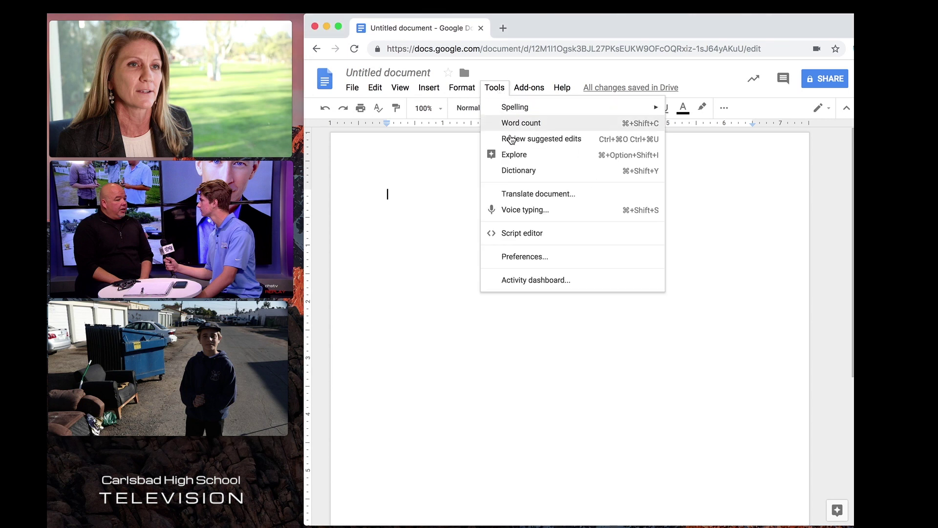
{"action": "left_click", "coordinate": [517, 211]}
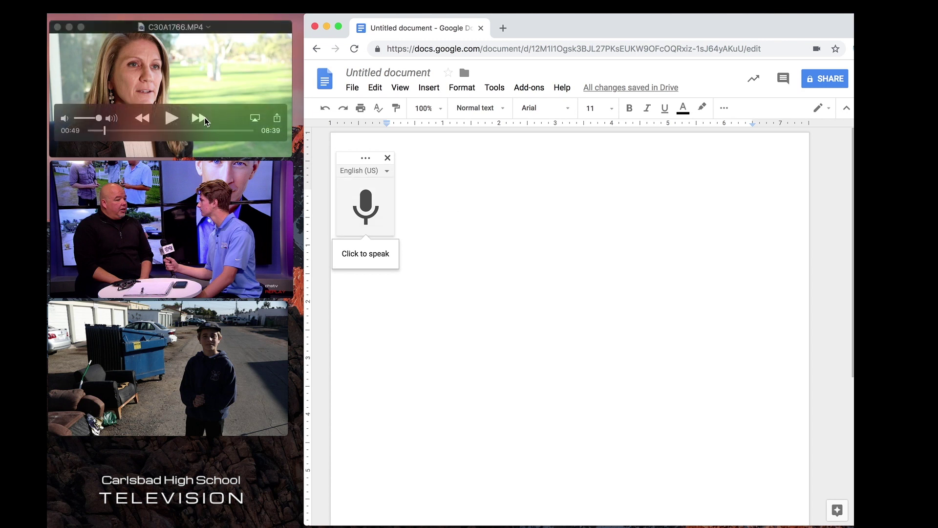
{"action": "mouse_move", "coordinate": [167, 117]}
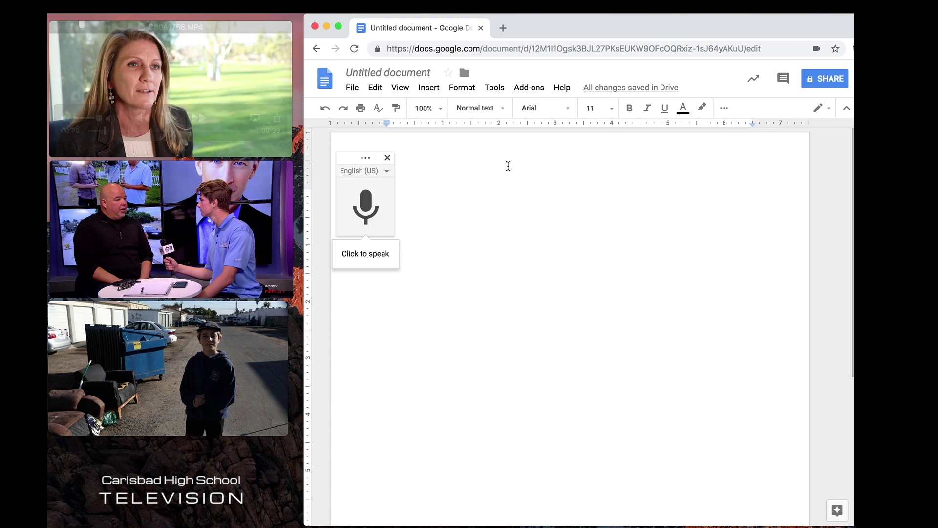
- Dictate the top clip's paragraph on Southern California and San Diego living costs
{"action": "left_click", "coordinate": [170, 120]}
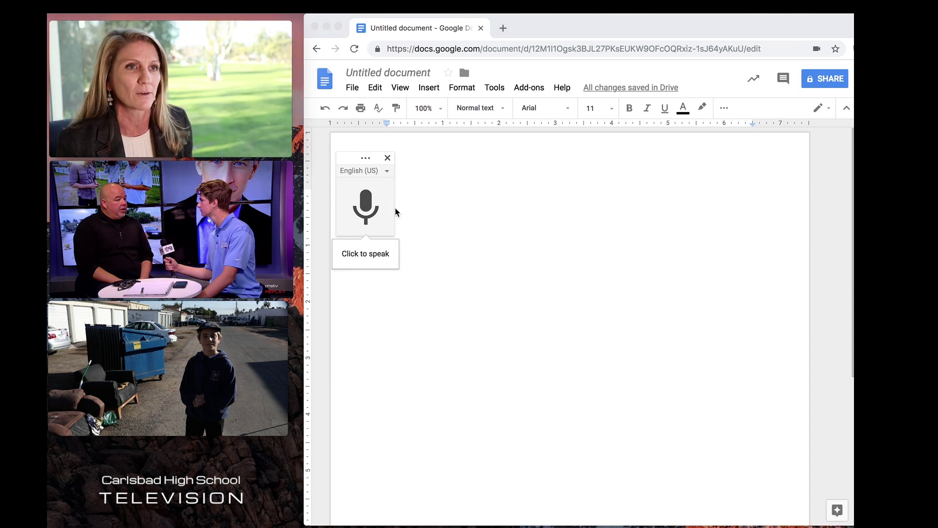
{"action": "left_click", "coordinate": [370, 197]}
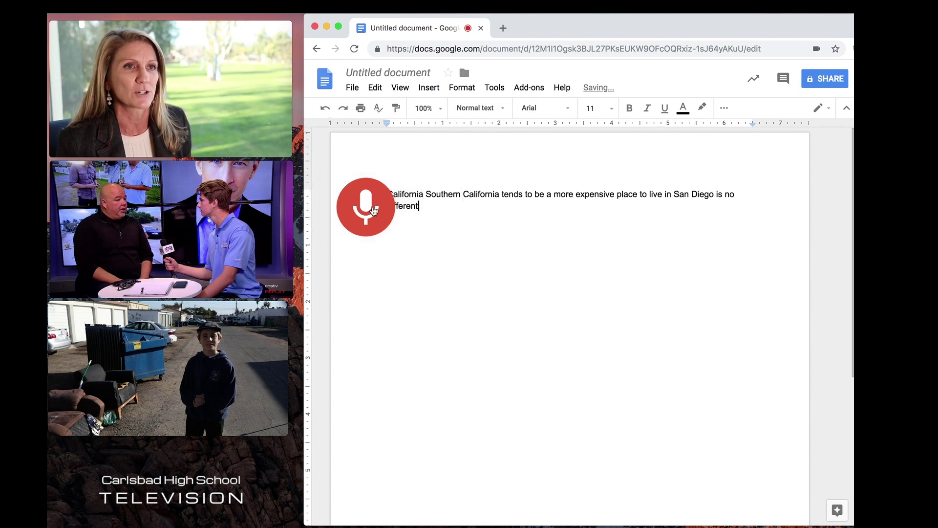
{"action": "left_click", "coordinate": [374, 210]}
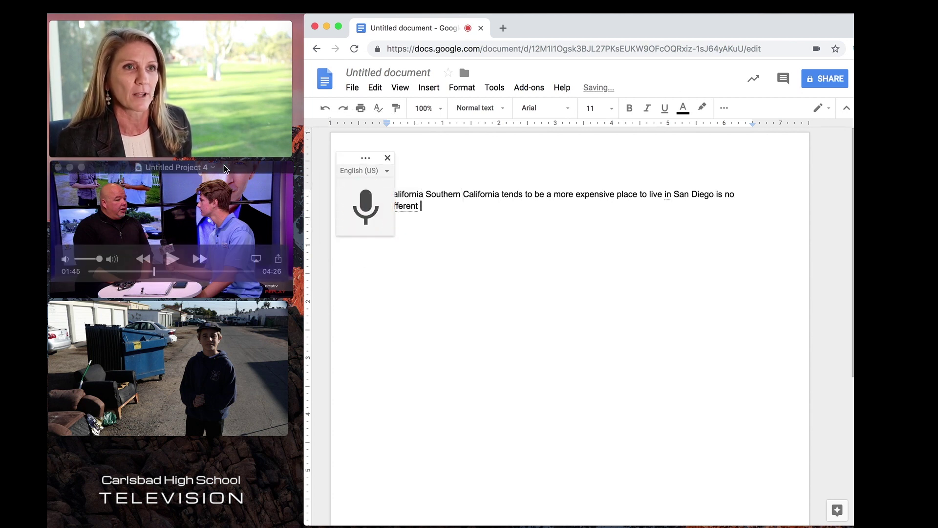
{"action": "left_click", "coordinate": [174, 118]}
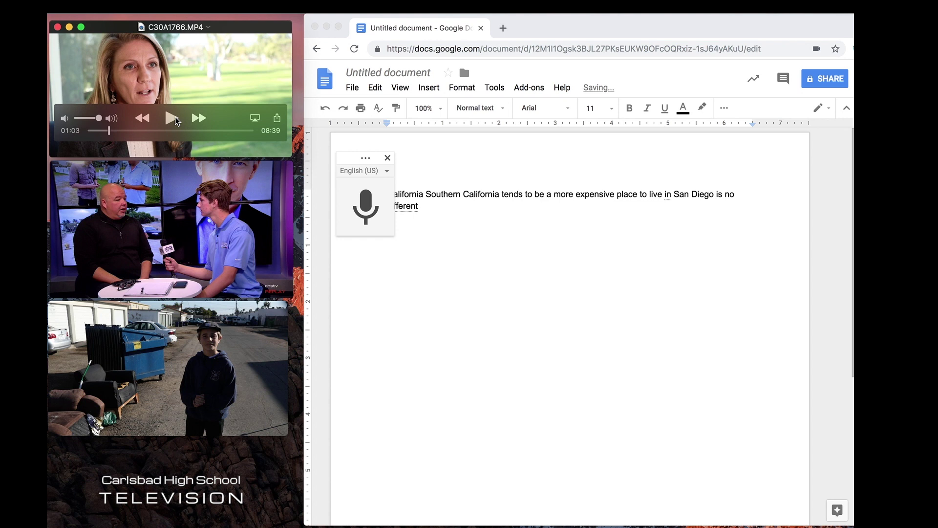
{"action": "left_click", "coordinate": [426, 206]}
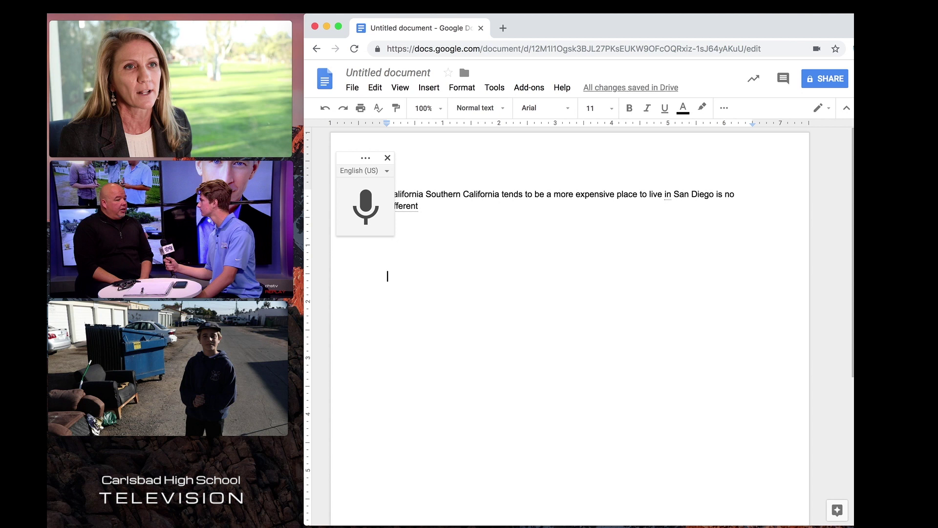
{"action": "mouse_move", "coordinate": [171, 227]}
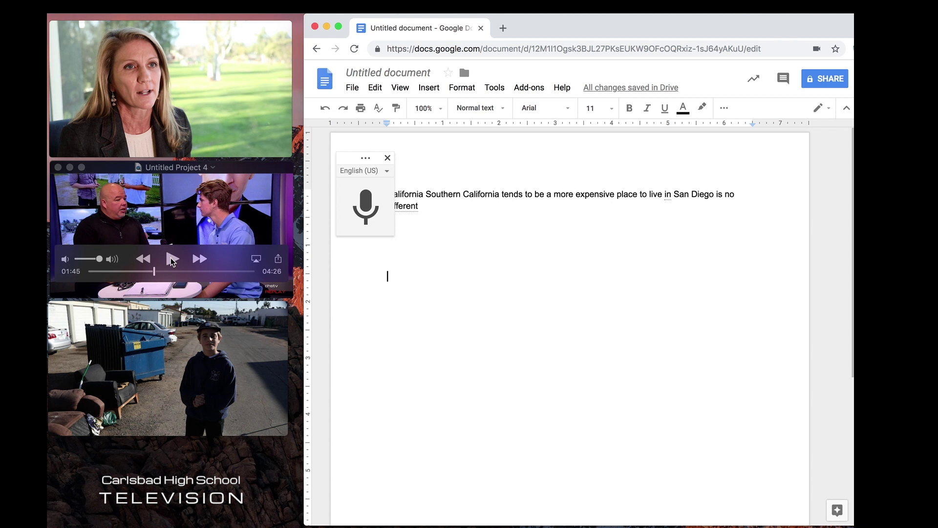
- Dictate the middle clip's paragraph on the Haiti earthquake and CNN's coverage
{"action": "left_click", "coordinate": [170, 259]}
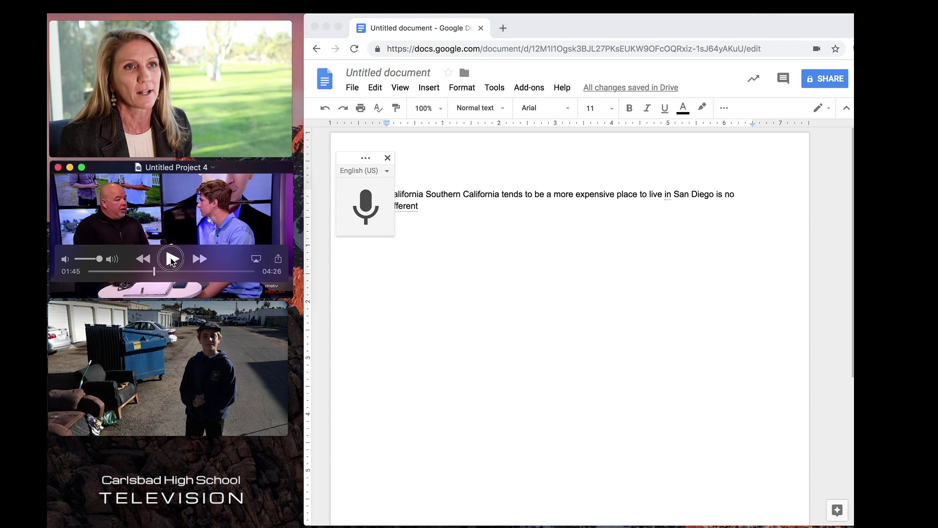
{"action": "left_click", "coordinate": [360, 195]}
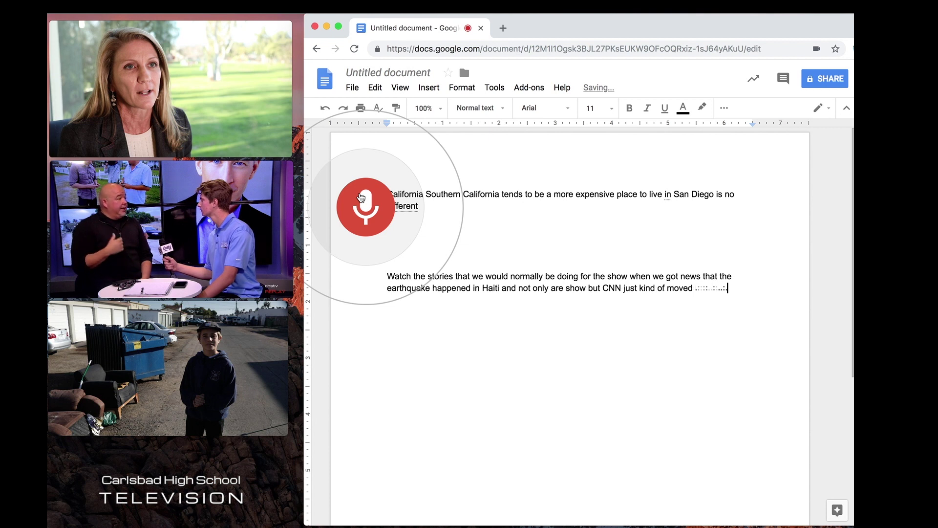
{"action": "left_click", "coordinate": [361, 197]}
{"action": "left_click", "coordinate": [170, 254]}
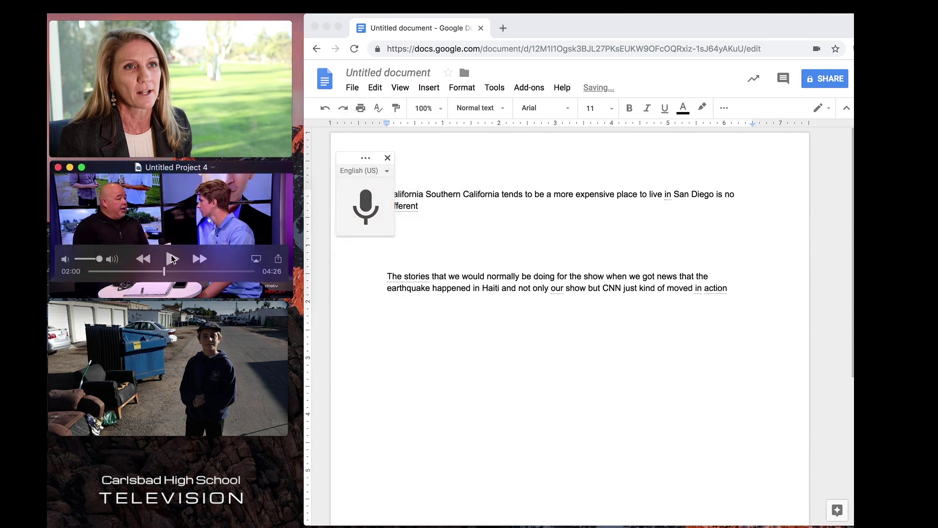
{"action": "left_click", "coordinate": [734, 289]}
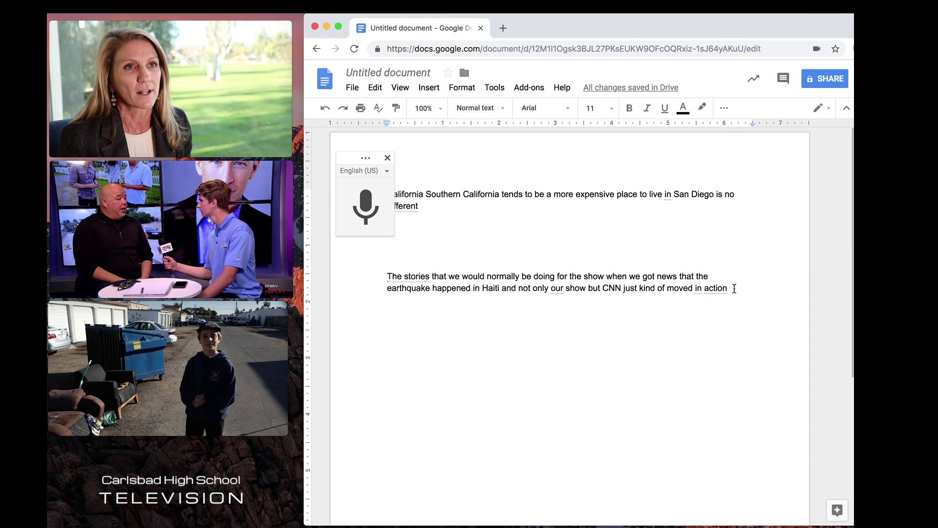
- On a new line, dictate the bottom clip's paragraph about Chula Vista, eight miles from the border
{"action": "key", "text": "Return"}
{"action": "key", "text": "Return"}
{"action": "key", "text": "Return"}
{"action": "mouse_move", "coordinate": [168, 366]}
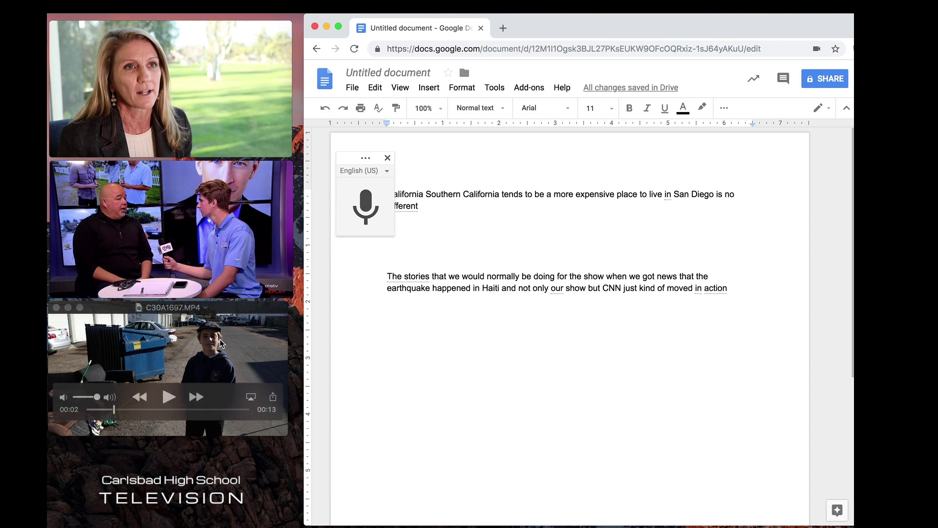
{"action": "left_click", "coordinate": [171, 362]}
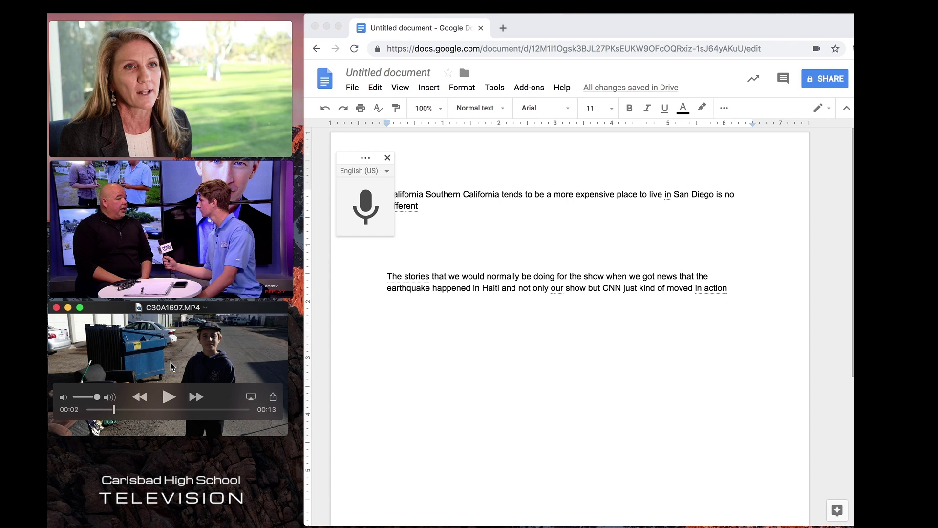
{"action": "left_click", "coordinate": [167, 397]}
{"action": "left_click", "coordinate": [369, 204]}
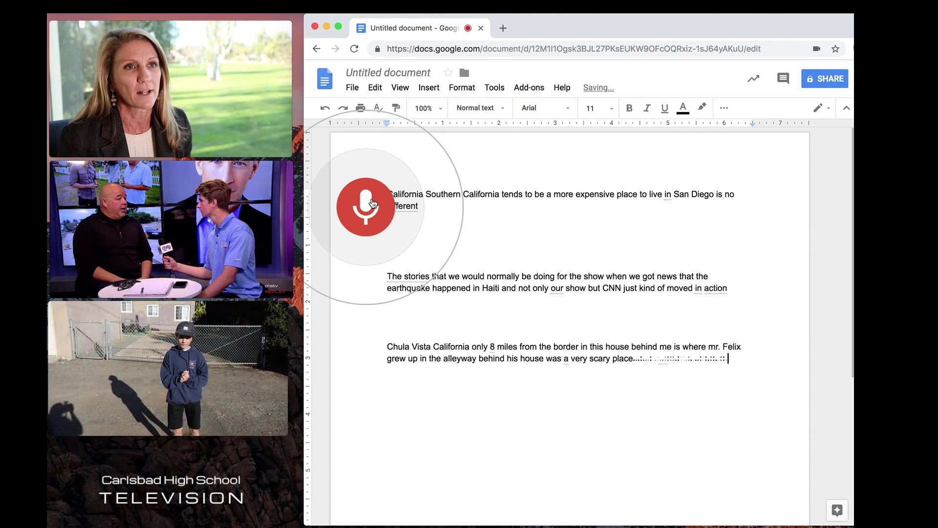
{"action": "left_click", "coordinate": [373, 202]}
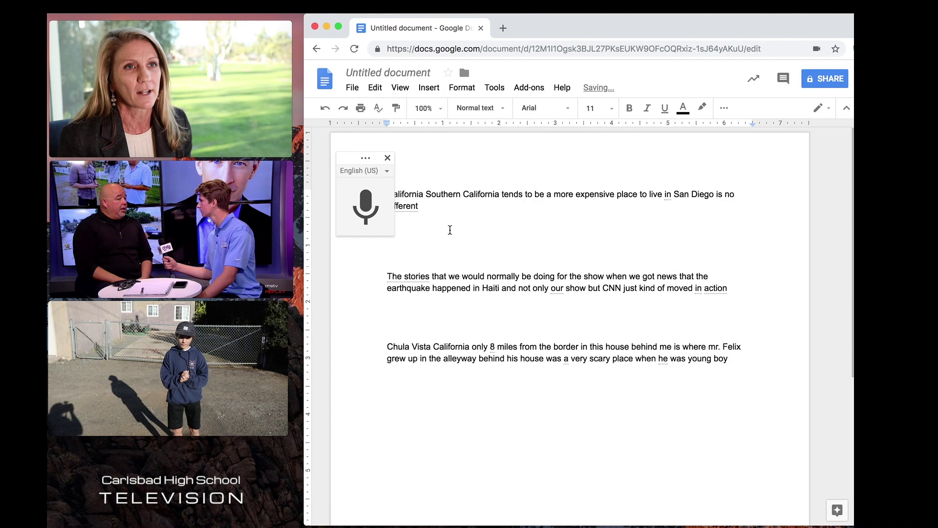